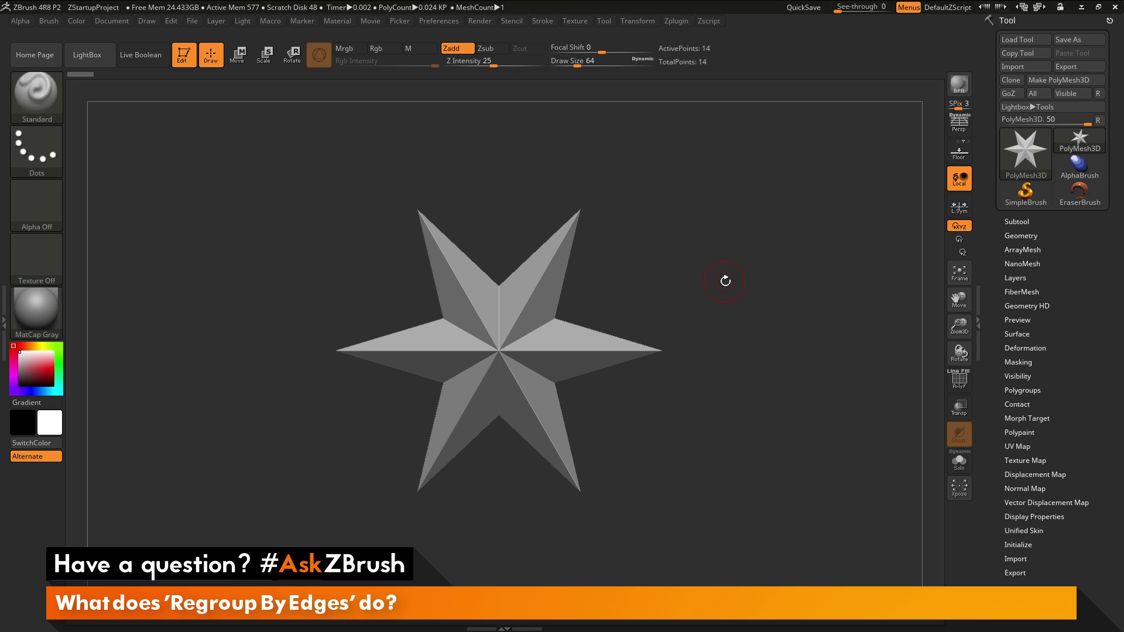
# - Expand the Polygroups subpalette for the star mesh and orbit the star slightly
pyautogui.click(1022, 390)
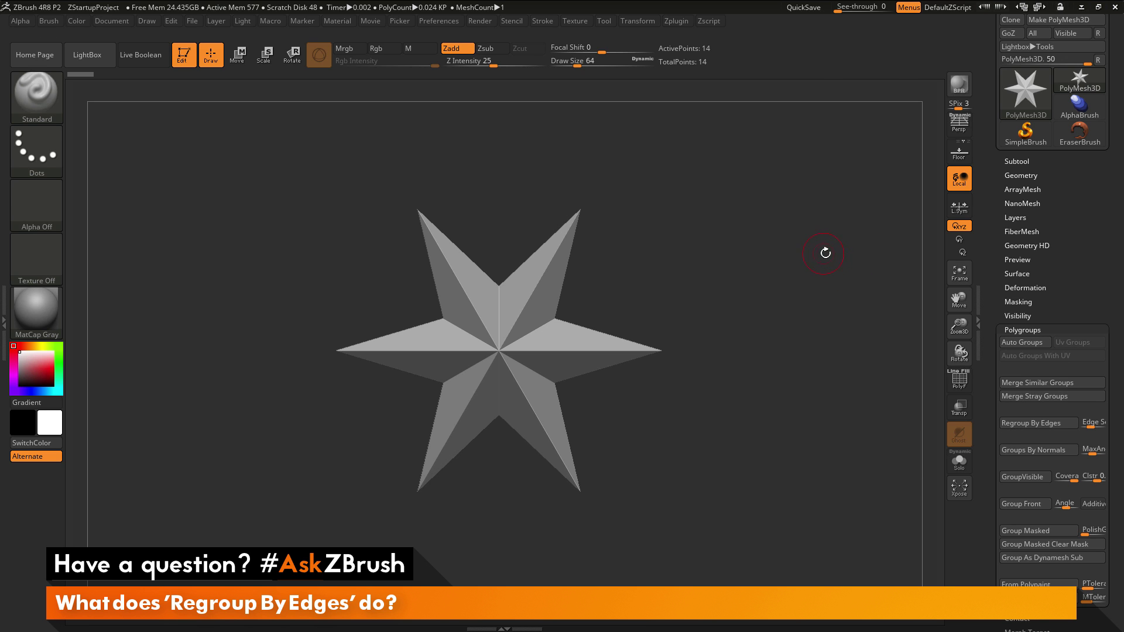
pyautogui.moveTo(731, 245)
pyautogui.mouseDown()
pyautogui.moveTo(795, 256)
pyautogui.moveTo(739, 253)
pyautogui.mouseUp()
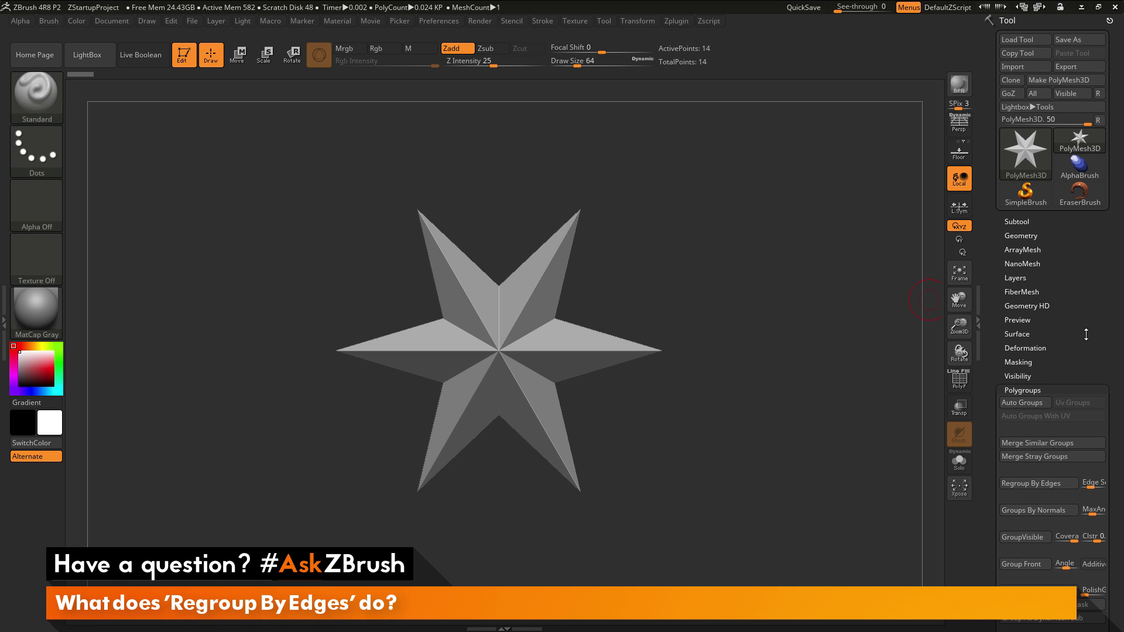
# - Initialize a QCube with X, Y and Z Res all set to 100, replacing the star
pyautogui.scroll(2, 1048, 338)
pyautogui.scroll(-8, 1088, 356)
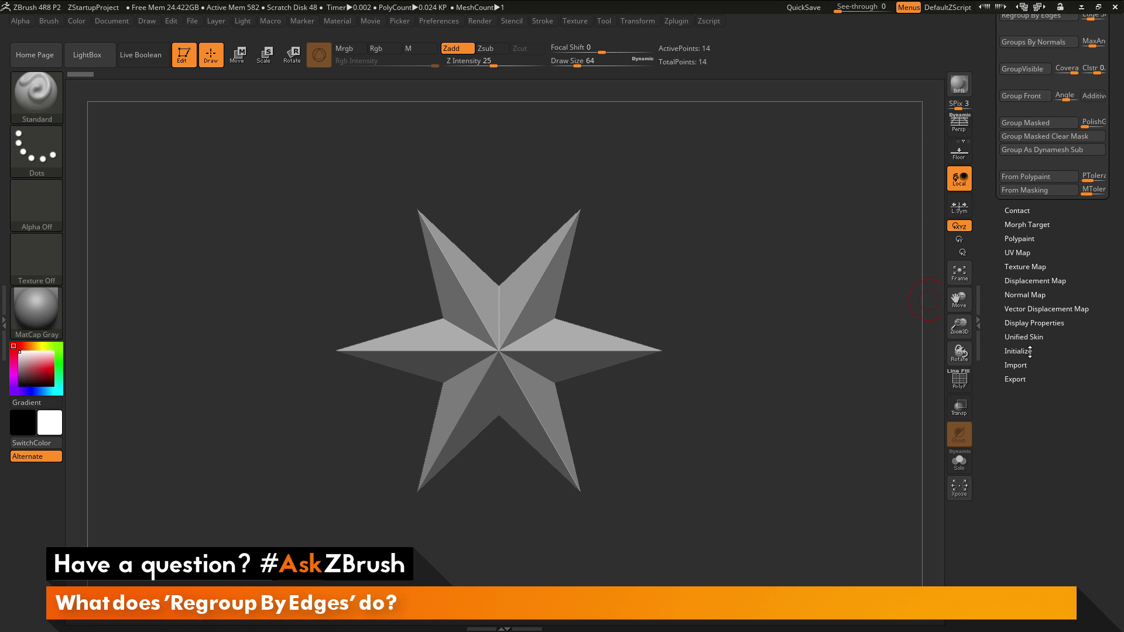
pyautogui.click(1030, 351)
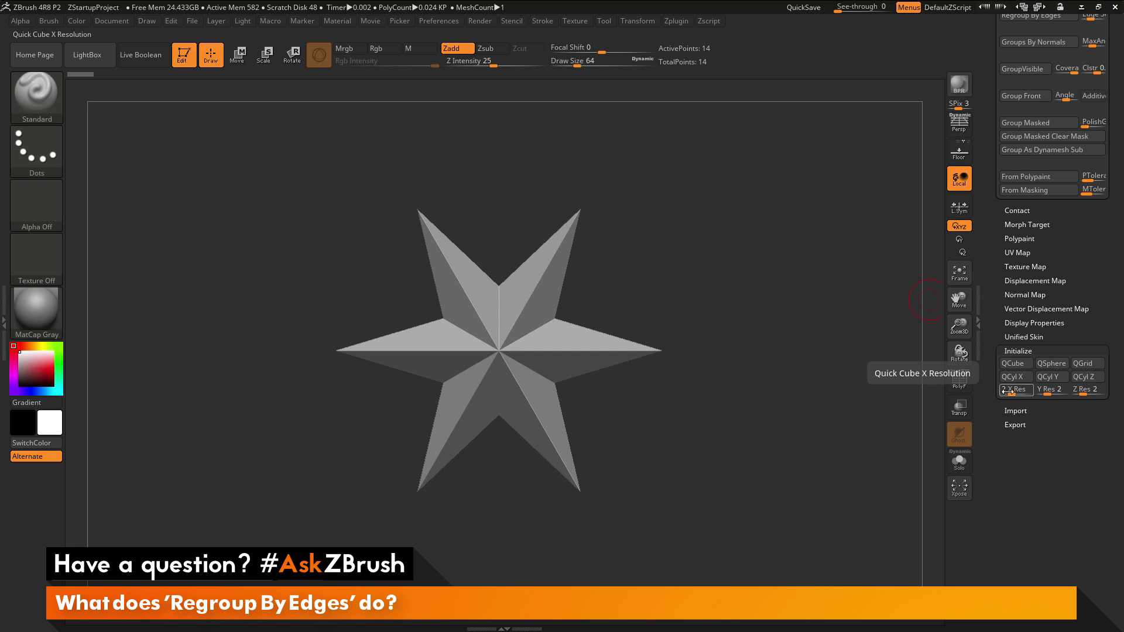
pyautogui.click(1008, 389)
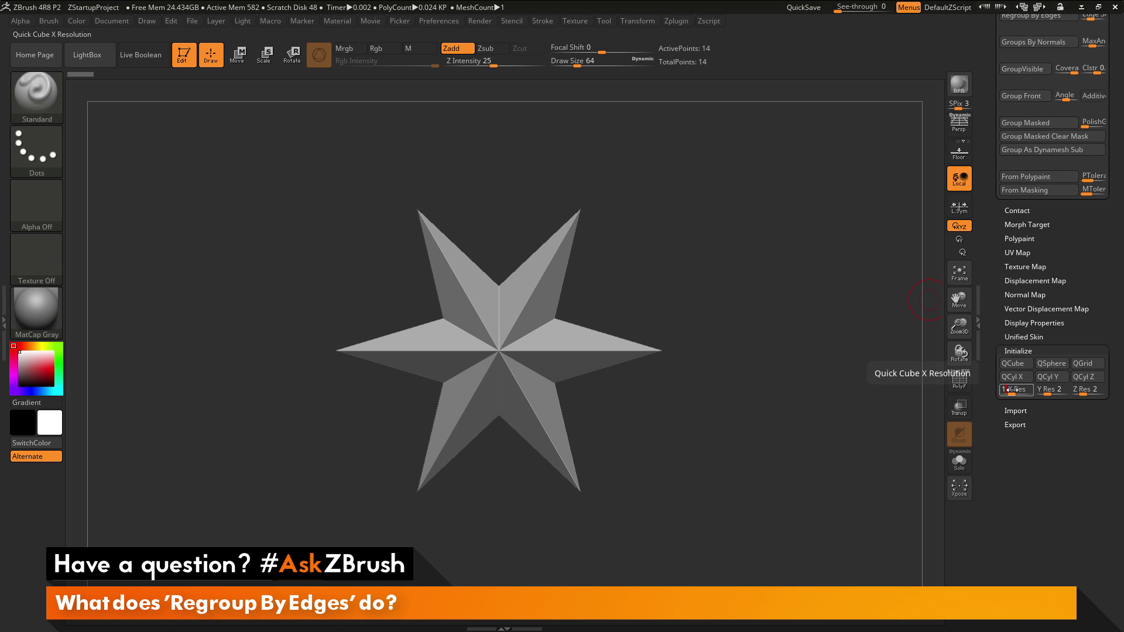
pyautogui.write('100')
pyautogui.press('Return')
pyautogui.click(1051, 417)
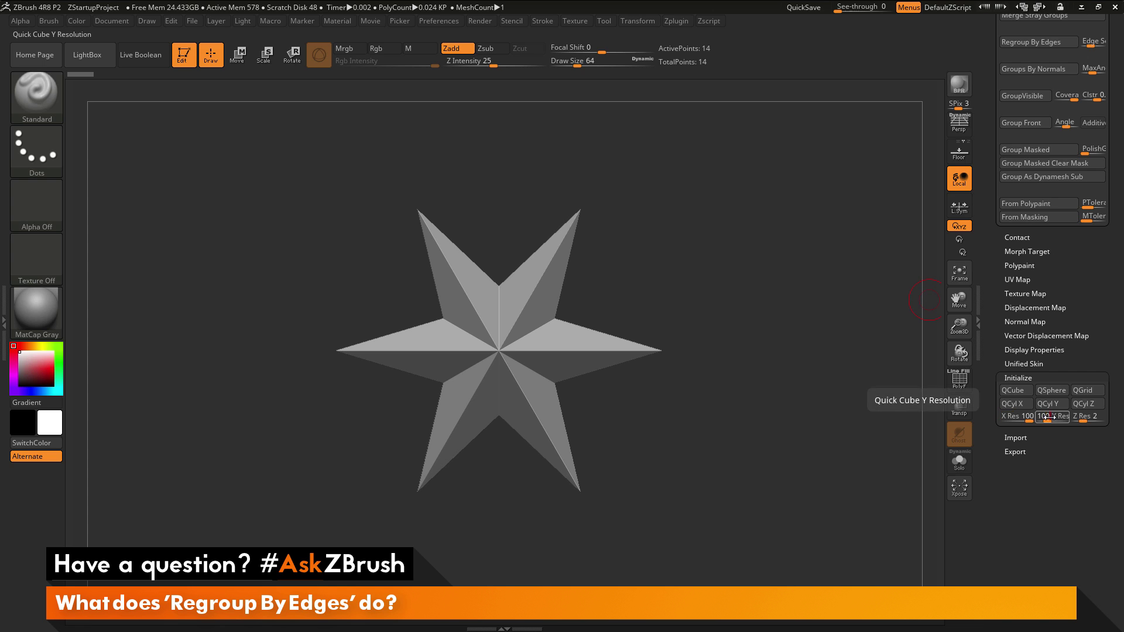
pyautogui.write('100')
pyautogui.click(1077, 417)
pyautogui.write('100')
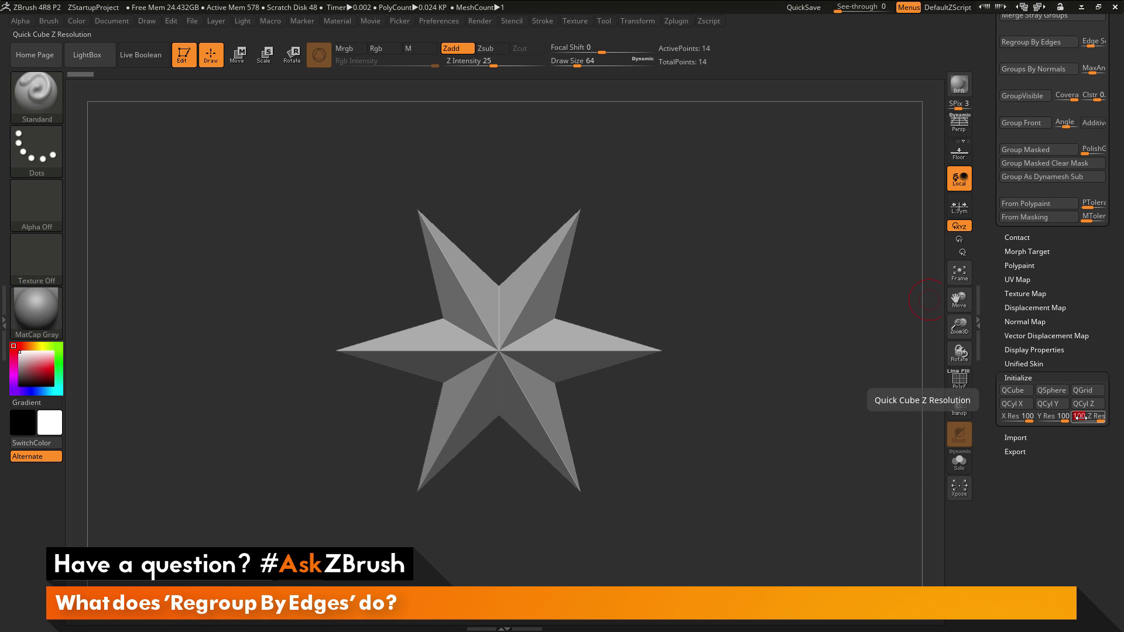
pyautogui.click(1017, 391)
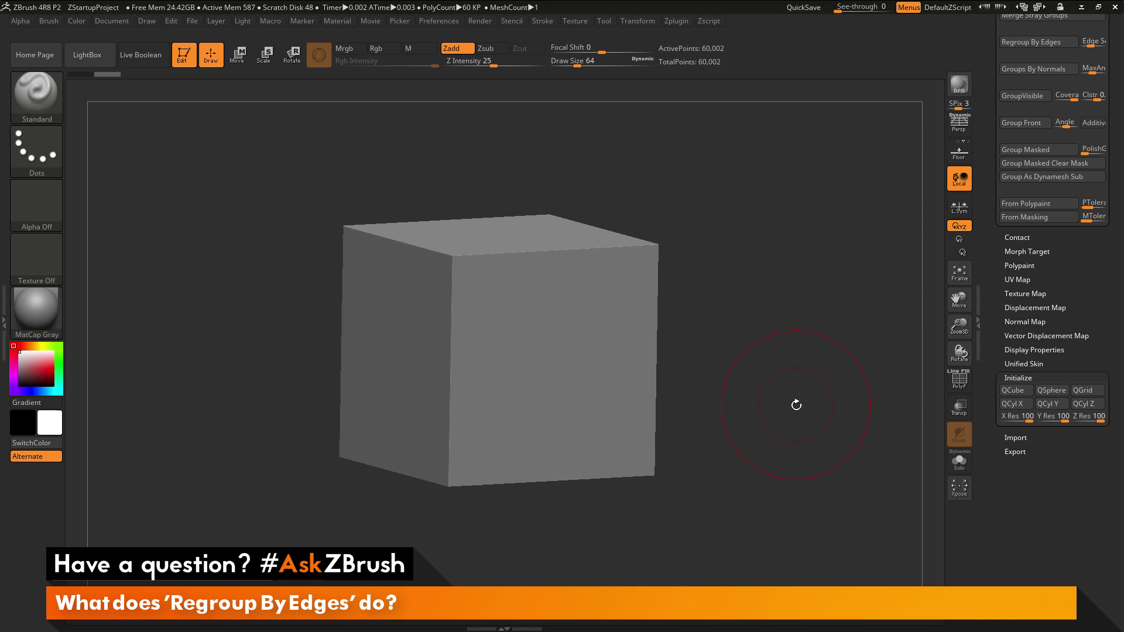
# - Switch to perspective, show PolyF while orbiting to the cube's top, then hide the wireframe
pyautogui.press('p')
pyautogui.click(959, 388)
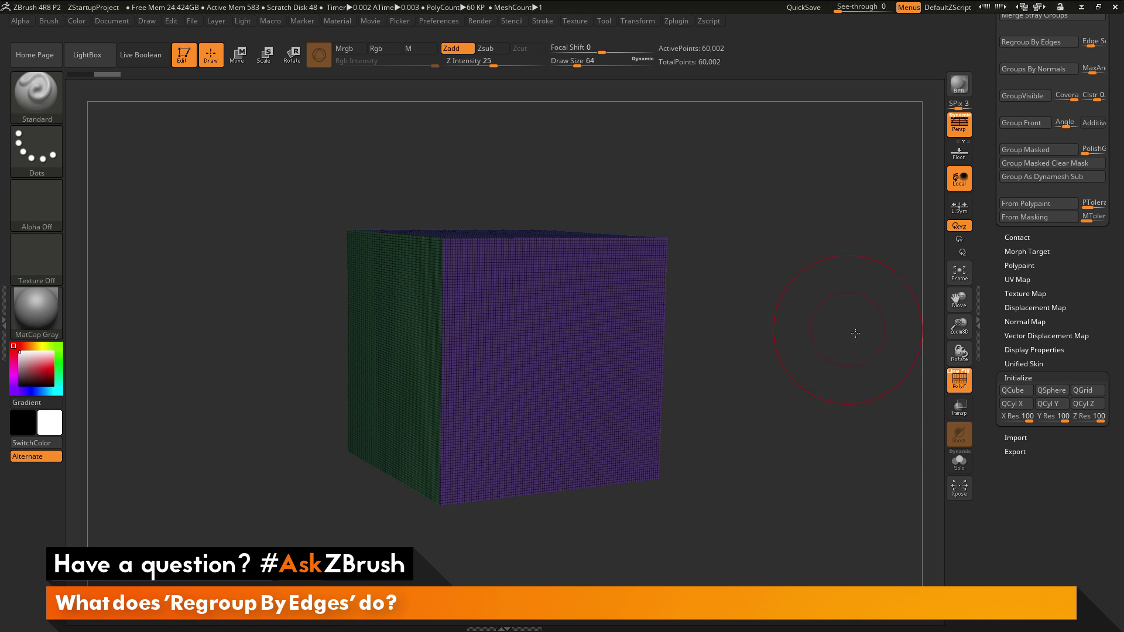
pyautogui.moveTo(855, 334); pyautogui.dragTo(845, 354)
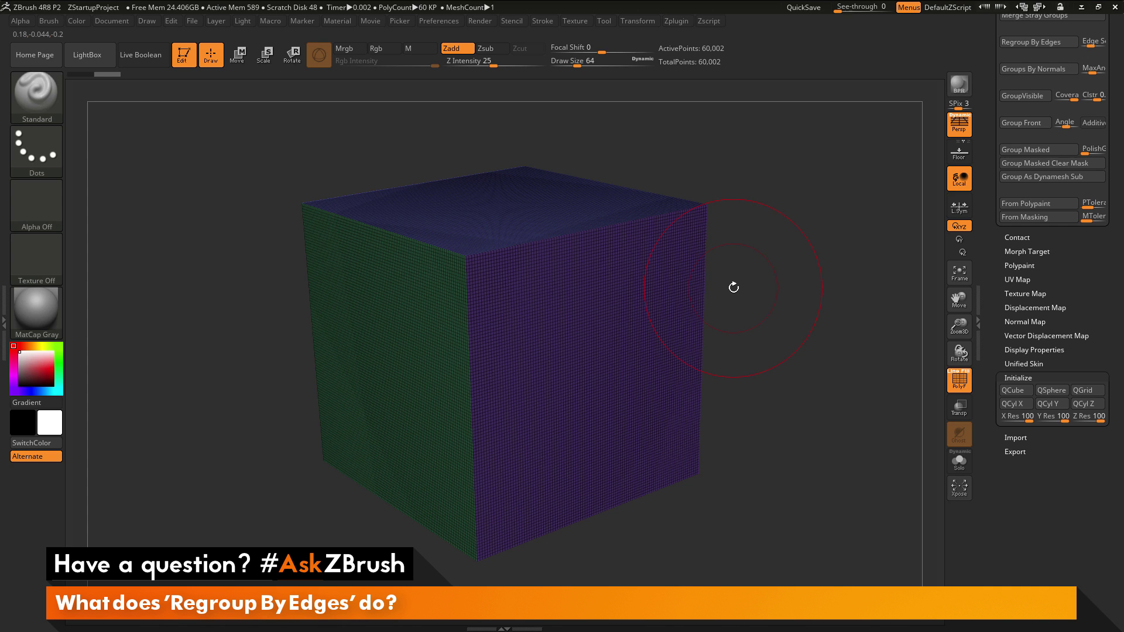
pyautogui.click(1025, 419)
pyautogui.click(956, 376)
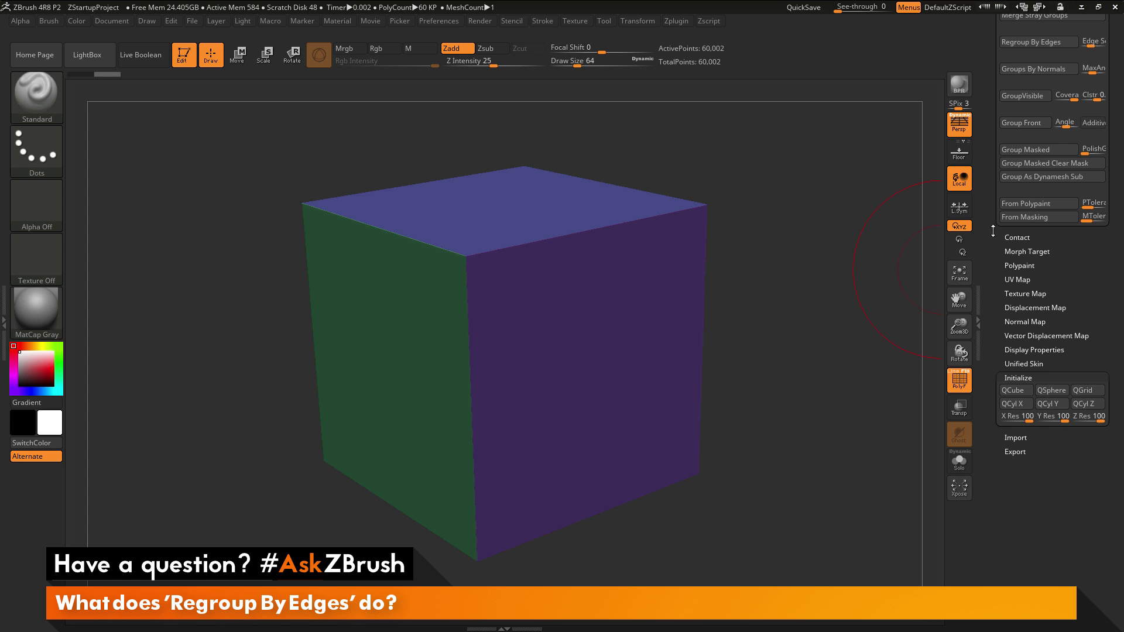
pyautogui.scroll(5, 1035, 185)
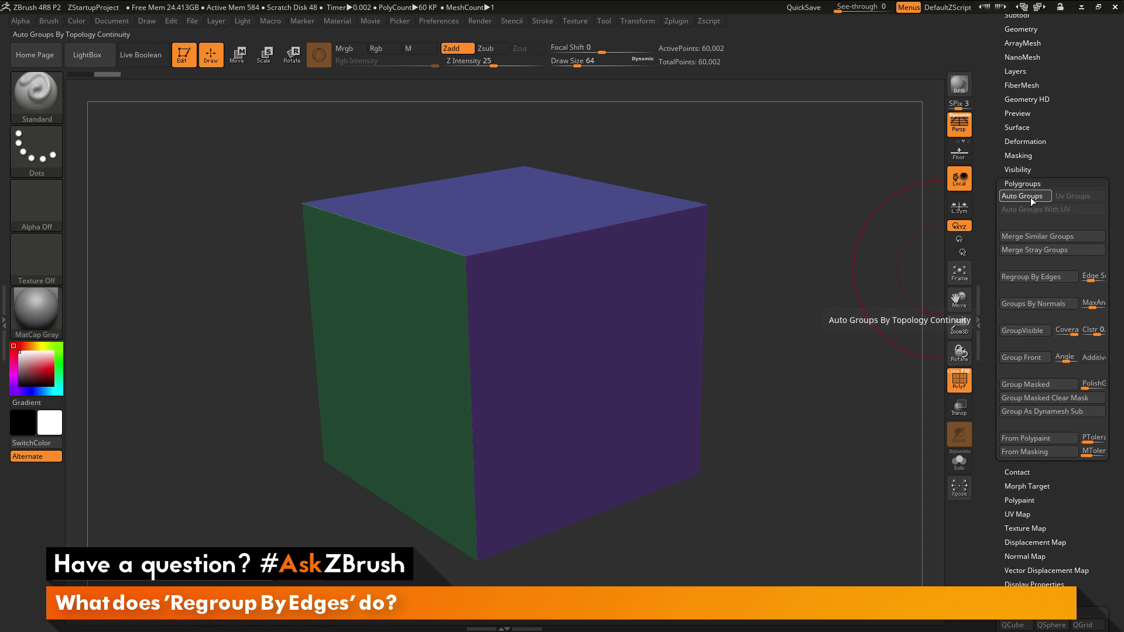
# - Apply Auto Groups for one polygroup, set Draw Size to 16, and toggle PolyF to check
pyautogui.click(1031, 198)
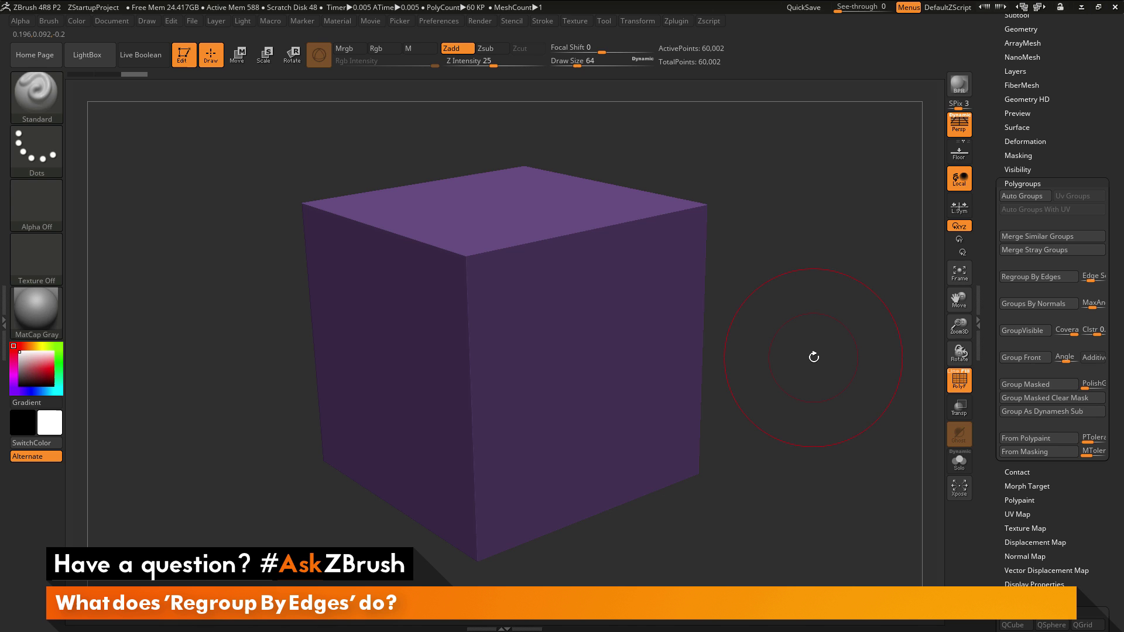
pyautogui.press('[')
pyautogui.press('[')
pyautogui.press('[')
pyautogui.press('[')
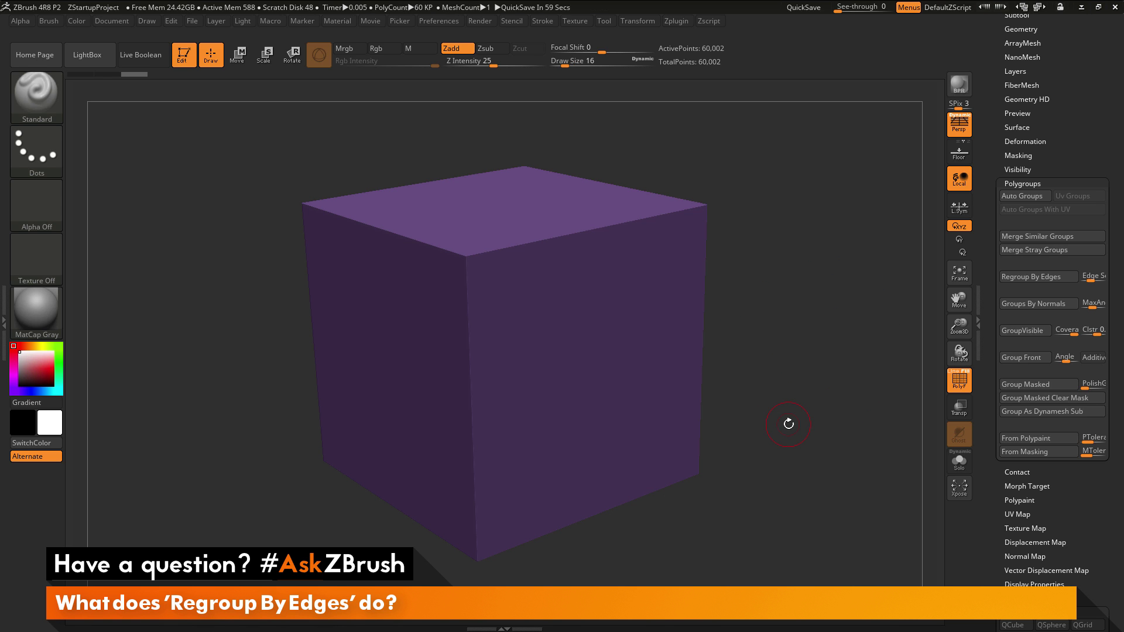
pyautogui.click(959, 381)
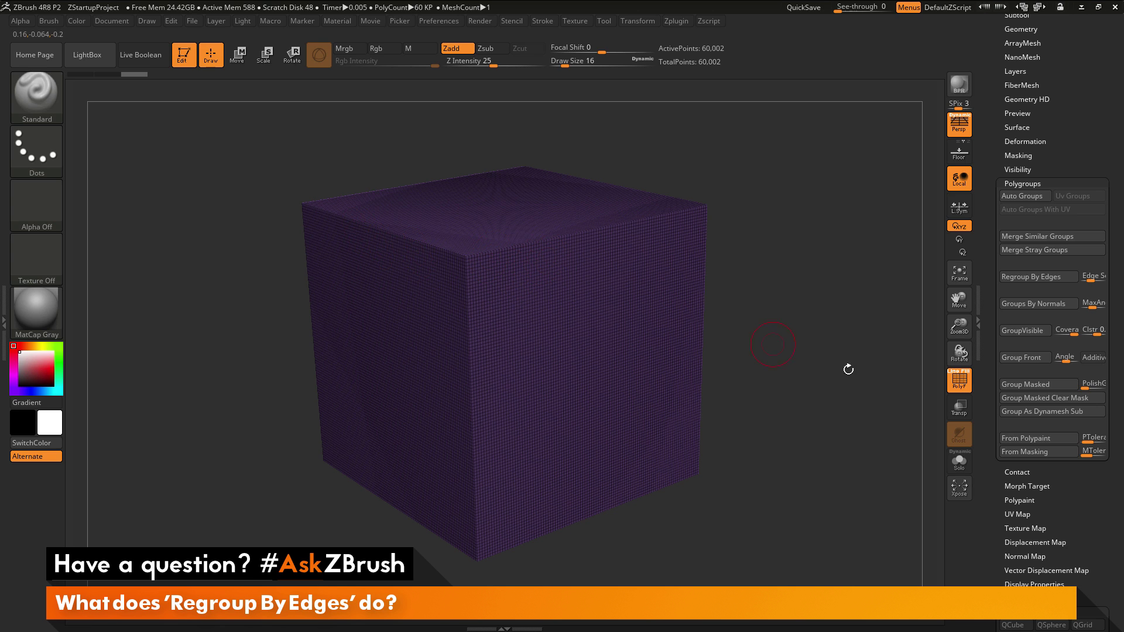
pyautogui.click(959, 381)
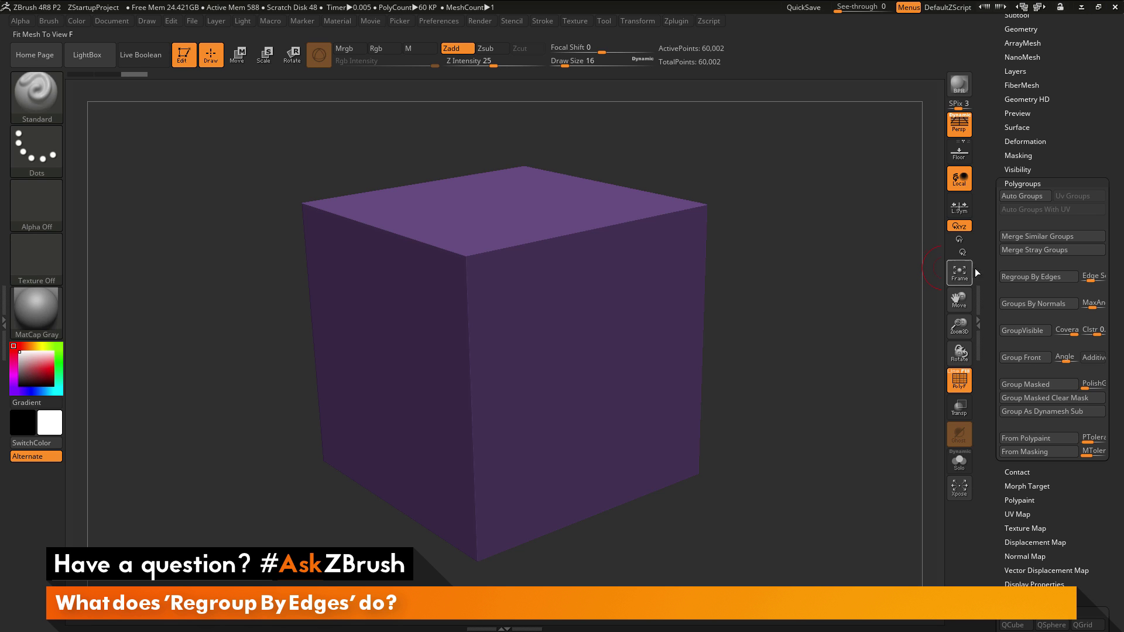
# - Apply Regroup By Edges and orbit to inspect the olive edge strips beside the purple faces
pyautogui.click(1033, 275)
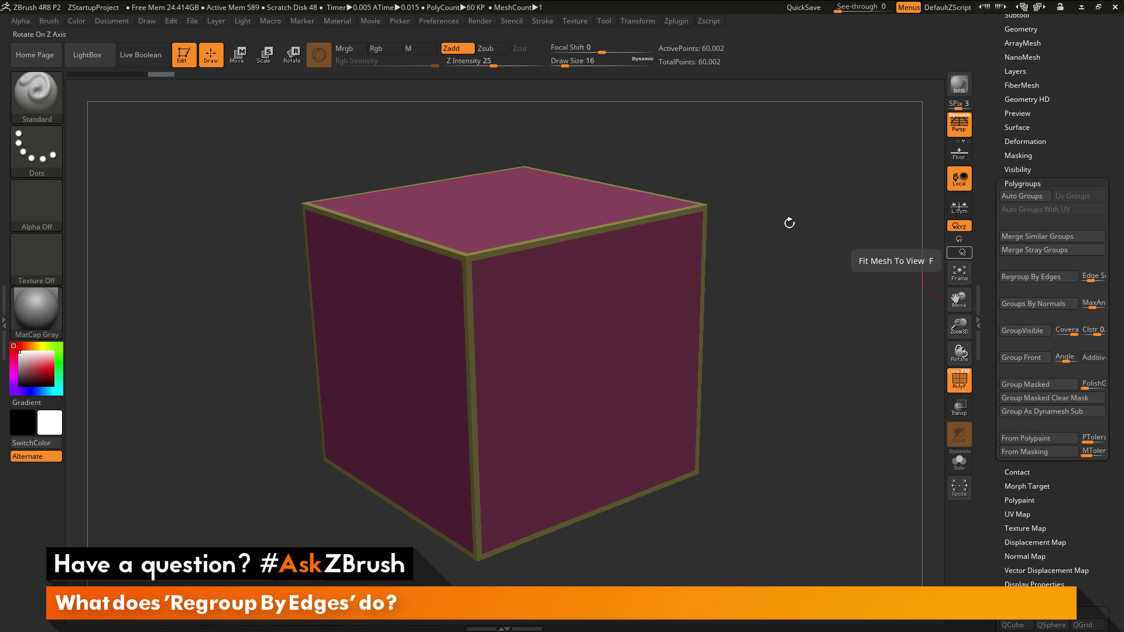
pyautogui.moveTo(818, 280); pyautogui.dragTo(800, 258)
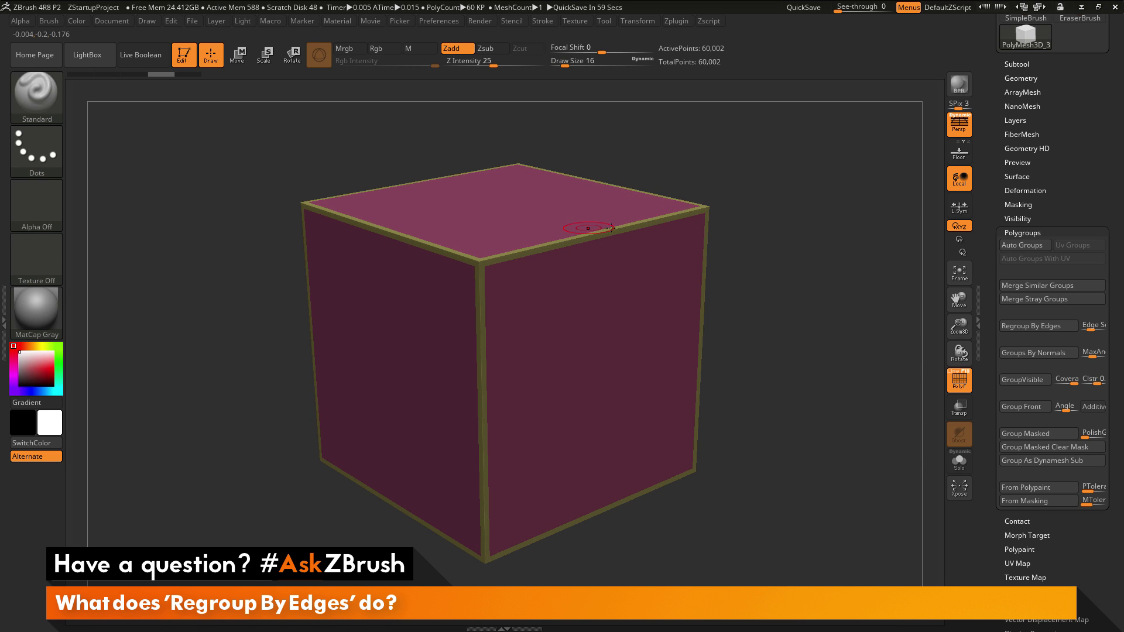
# - Round the cube's edges with Deformation > Polish By Groups, reset the slider to 0, and inspect
pyautogui.click(1047, 190)
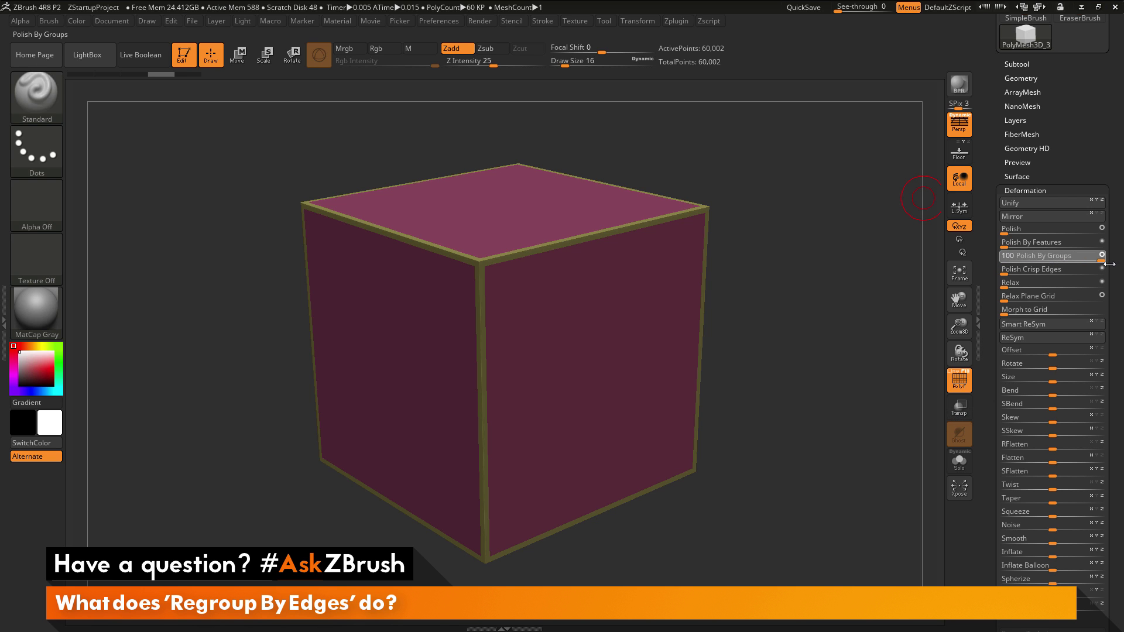
pyautogui.click(1031, 259)
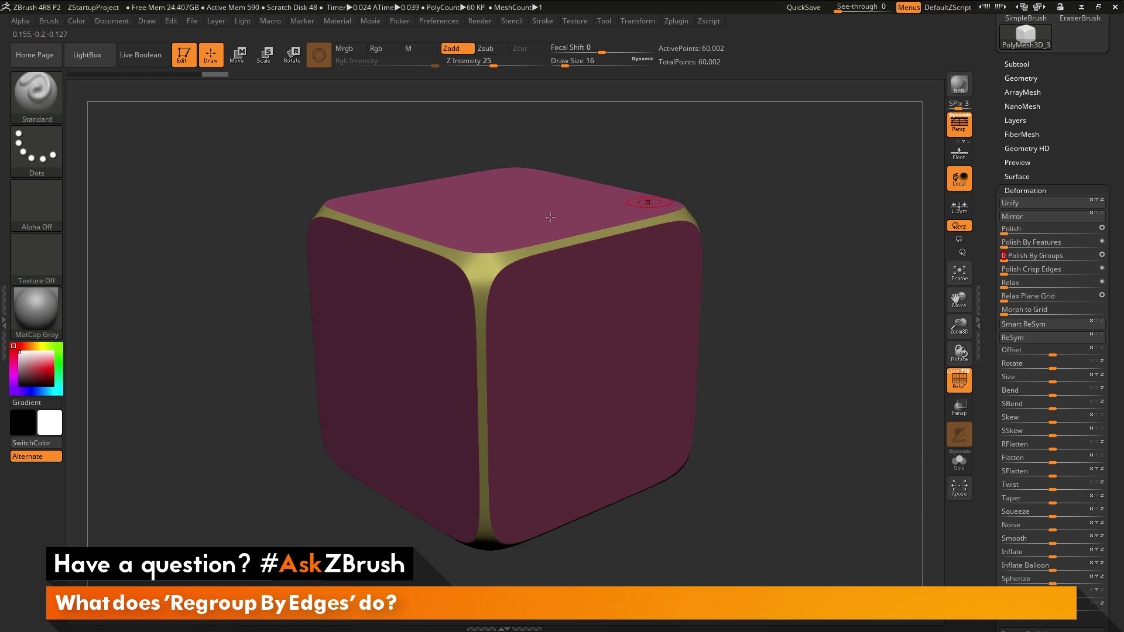
pyautogui.moveTo(862, 358); pyautogui.dragTo(891, 344)
pyautogui.click(1044, 256)
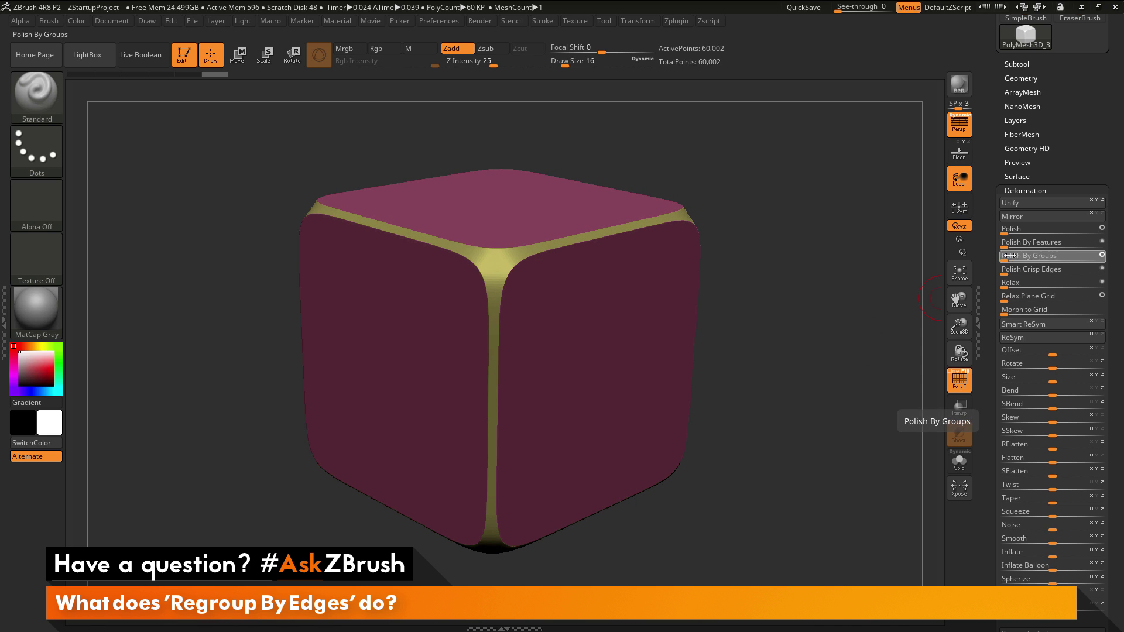
pyautogui.moveTo(850, 342); pyautogui.dragTo(749, 269)
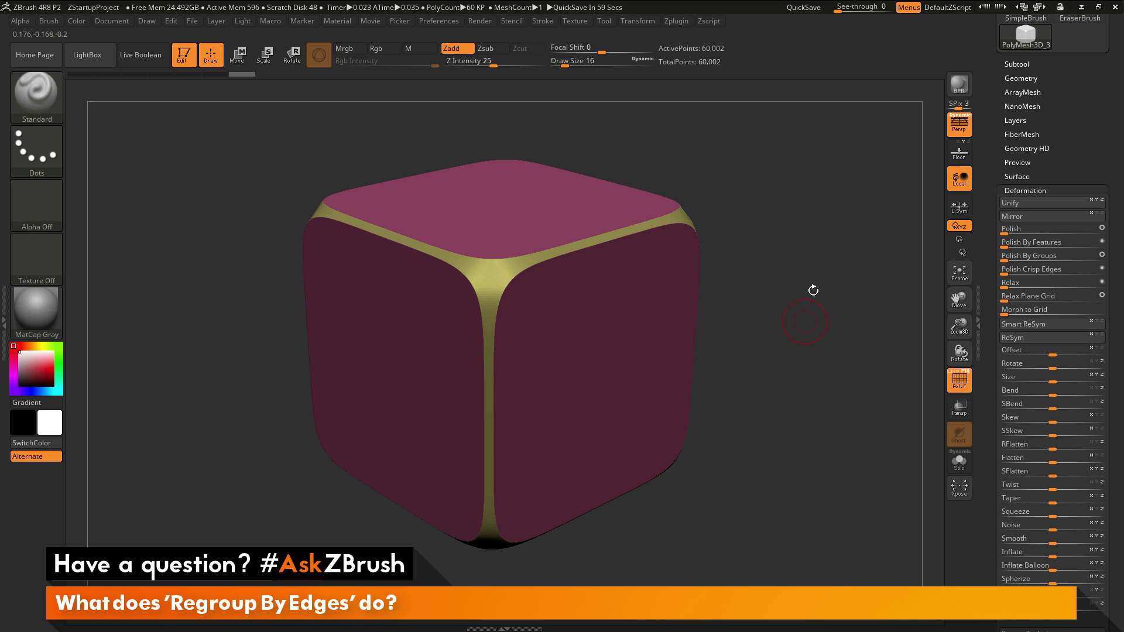
pyautogui.moveTo(840, 253); pyautogui.dragTo(842, 270)
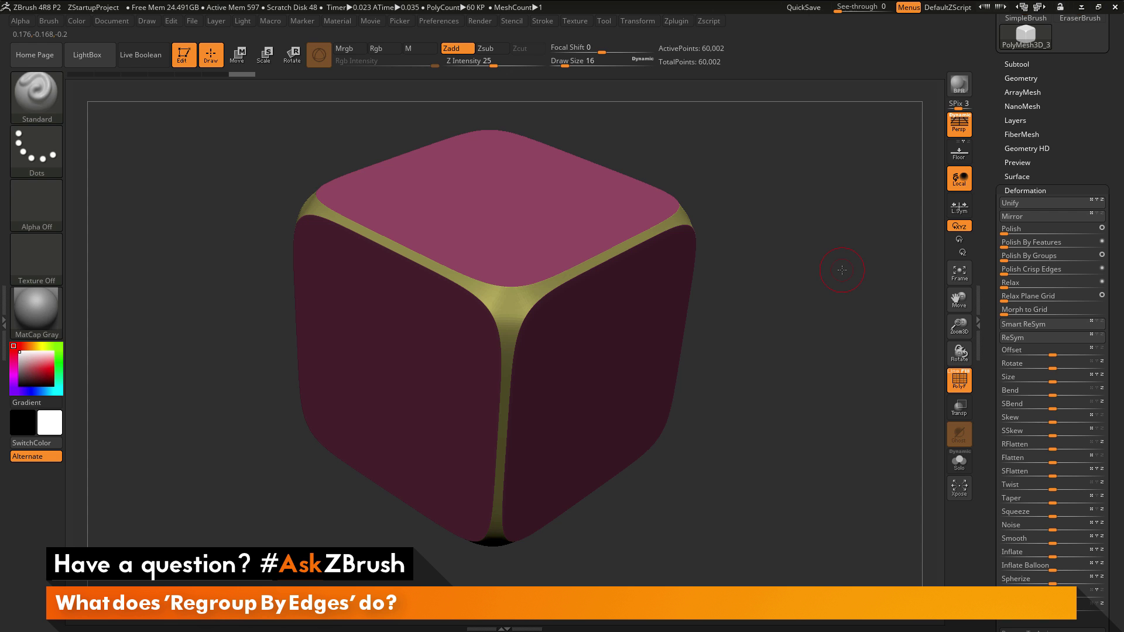
# - Load Jewelry_SignetRing.ZPR from LightBox's Jewelry projects without saving the cube, then orbit the ring
pyautogui.press(',')
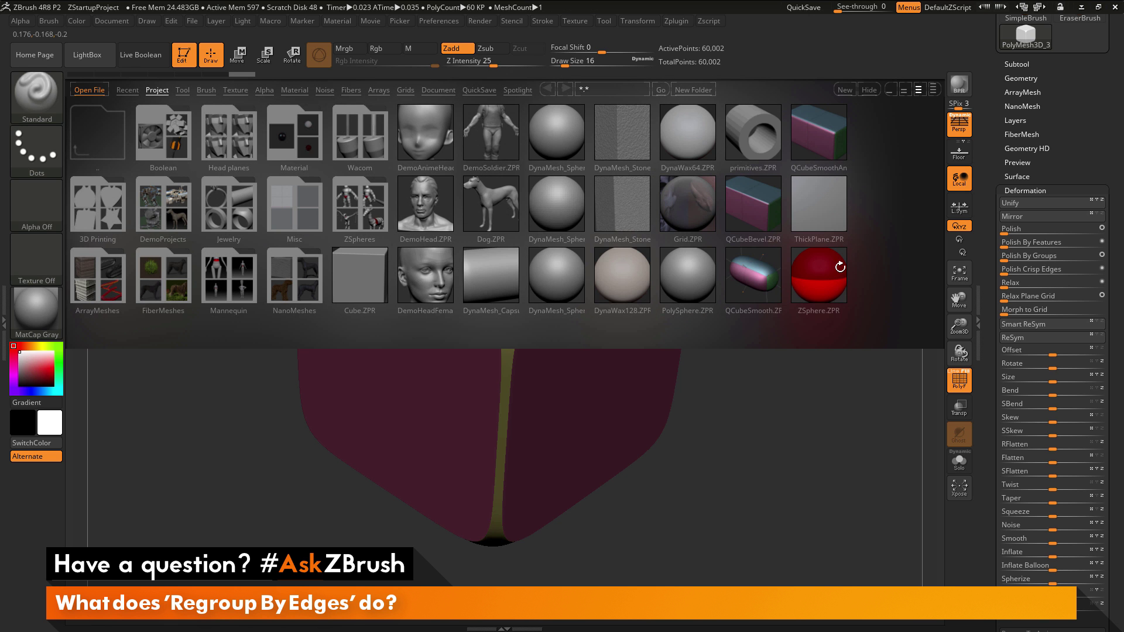
pyautogui.click(226, 209)
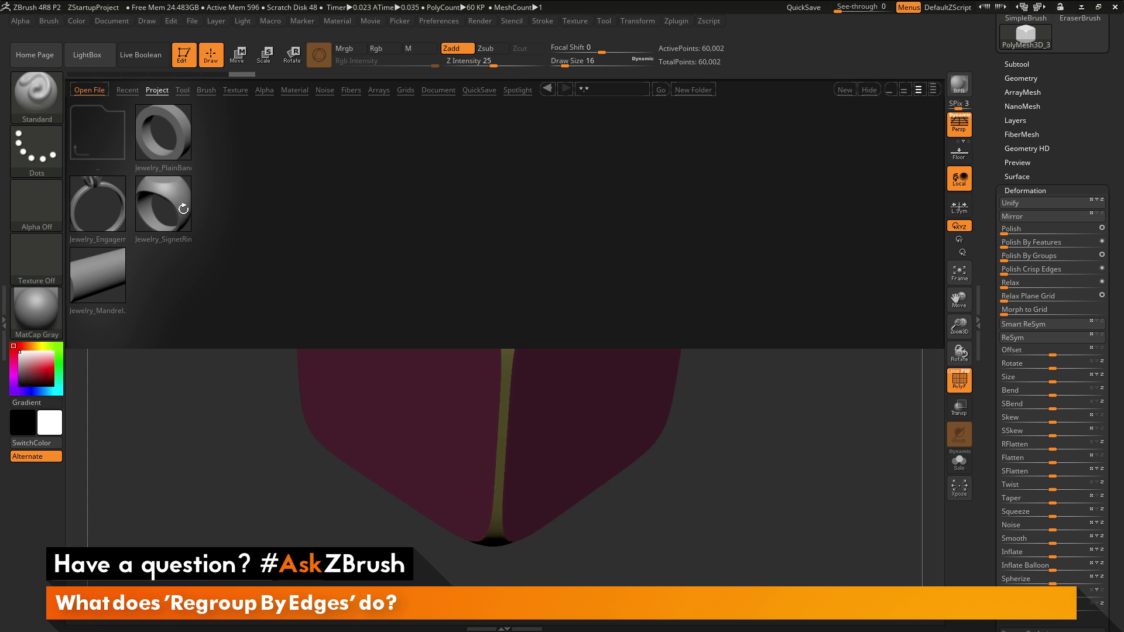
pyautogui.doubleClick(171, 208)
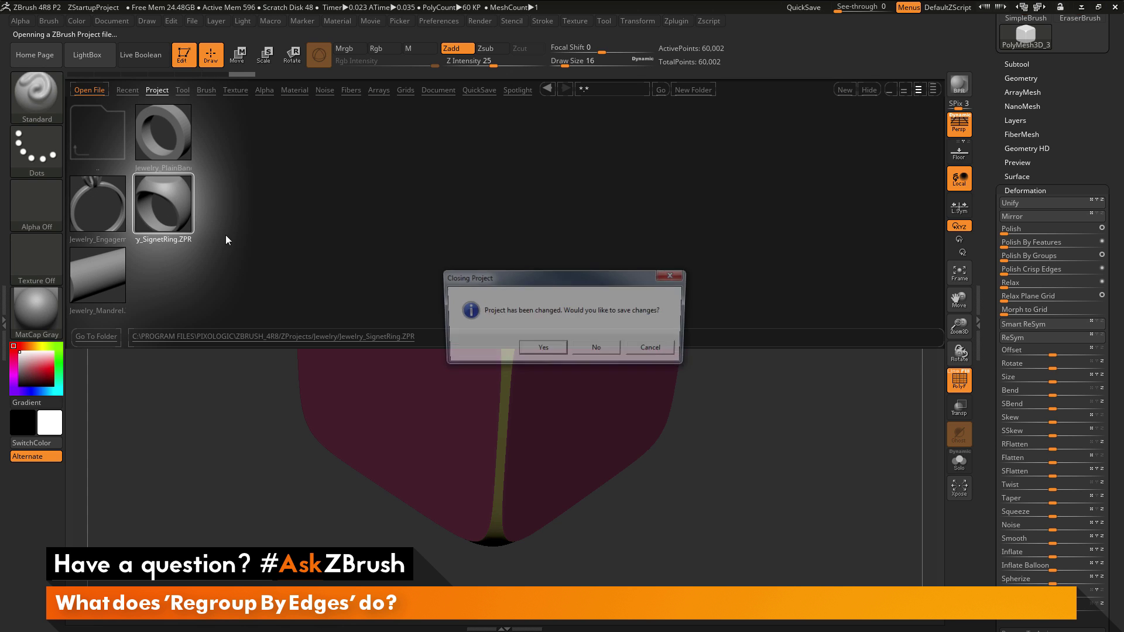
pyautogui.click(593, 351)
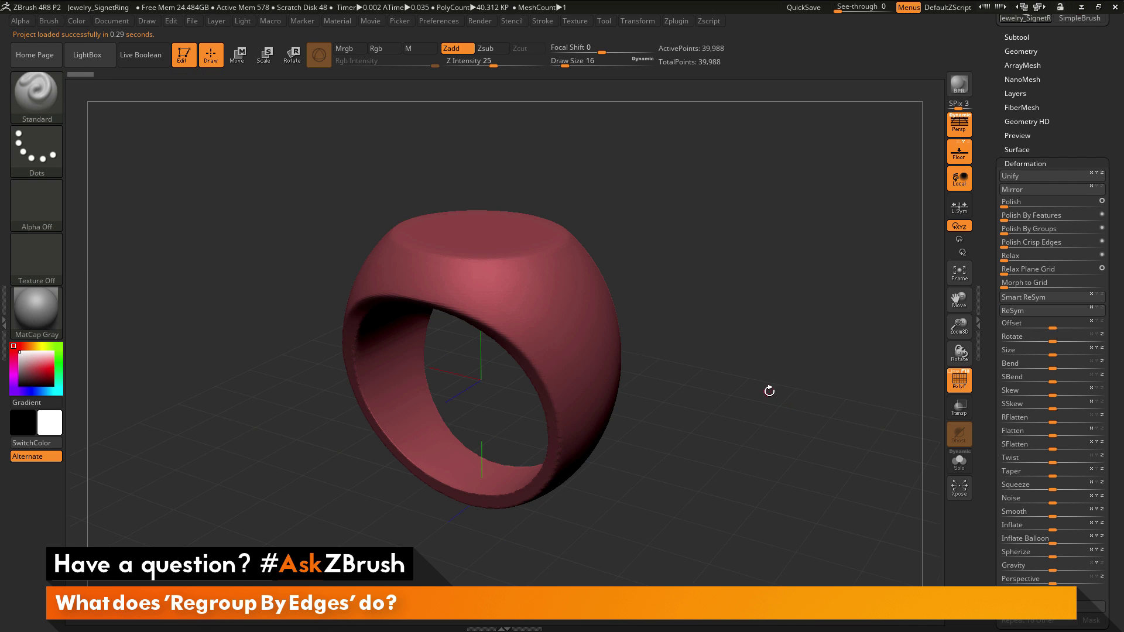
pyautogui.moveTo(770, 390); pyautogui.dragTo(759, 359)
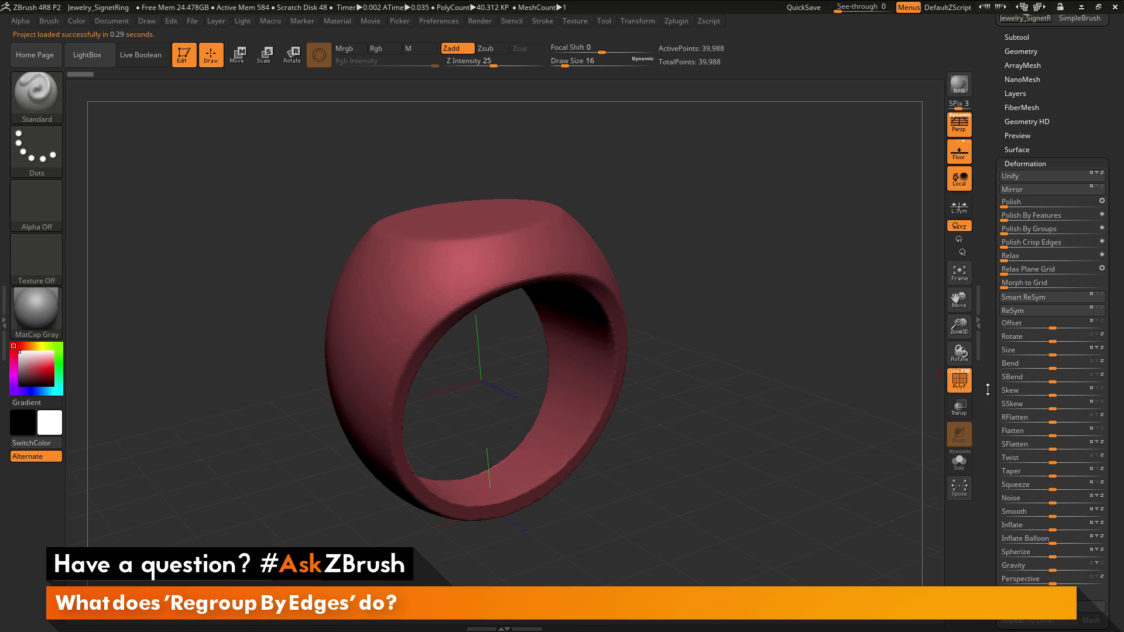
pyautogui.moveTo(988, 389); pyautogui.dragTo(986, 317)
# - Run Regroup By Edges on the signet ring and orbit to check the groups
pyautogui.click(1022, 245)
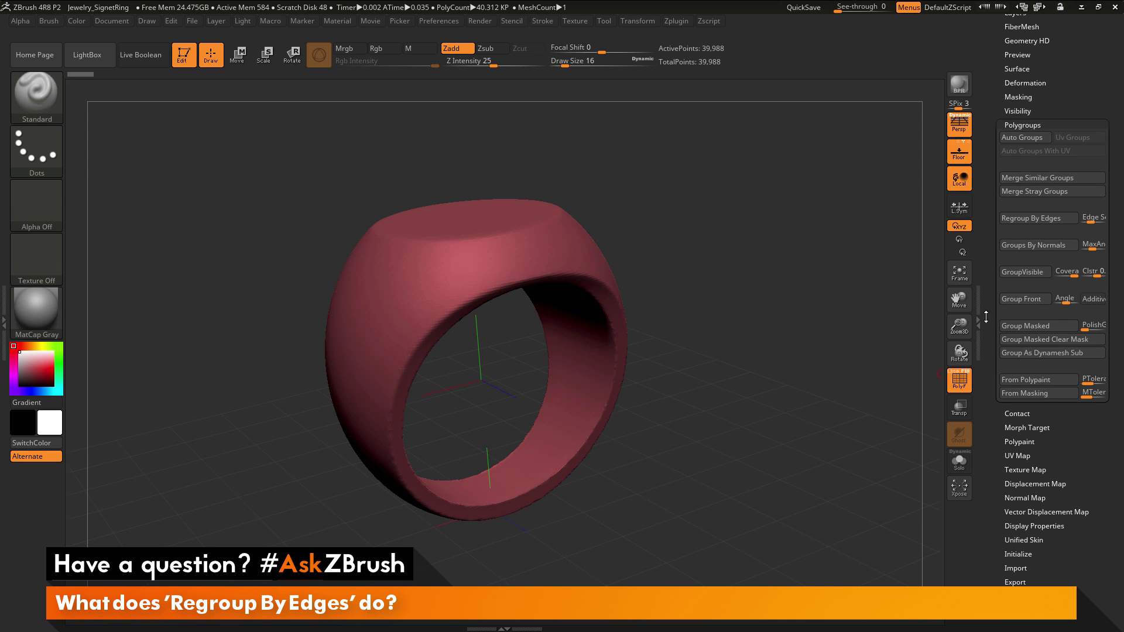
pyautogui.click(1031, 221)
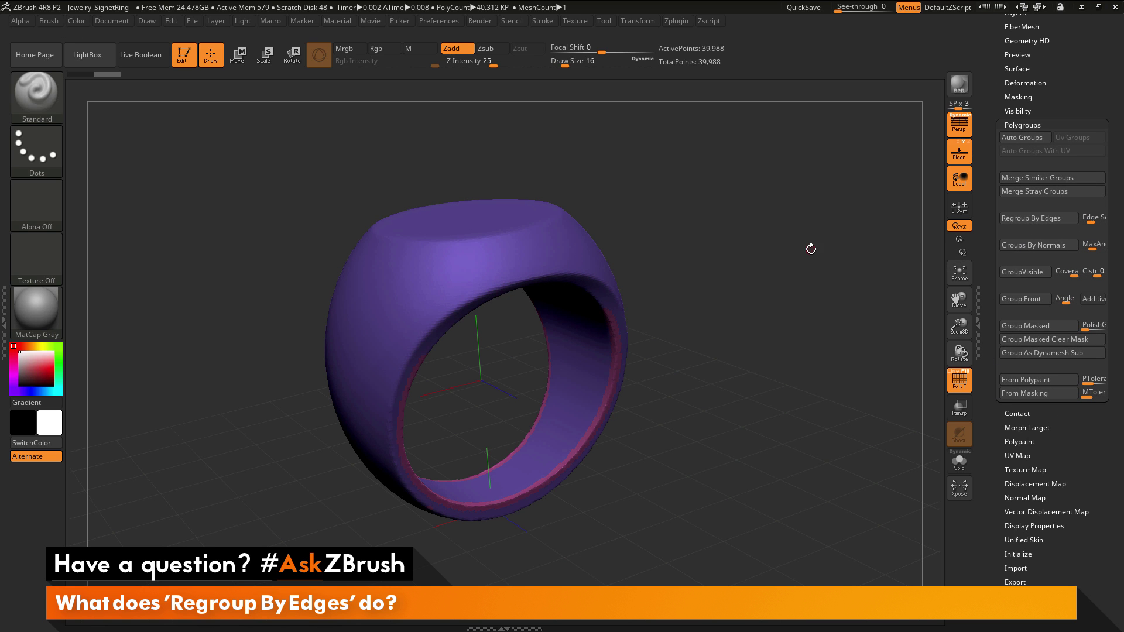
pyautogui.moveTo(763, 399); pyautogui.dragTo(788, 342)
# - Set Edge Sensitivity to 0.05, rerun Regroup By Edges, and orbit to view the teal bands
pyautogui.moveTo(1090, 218)
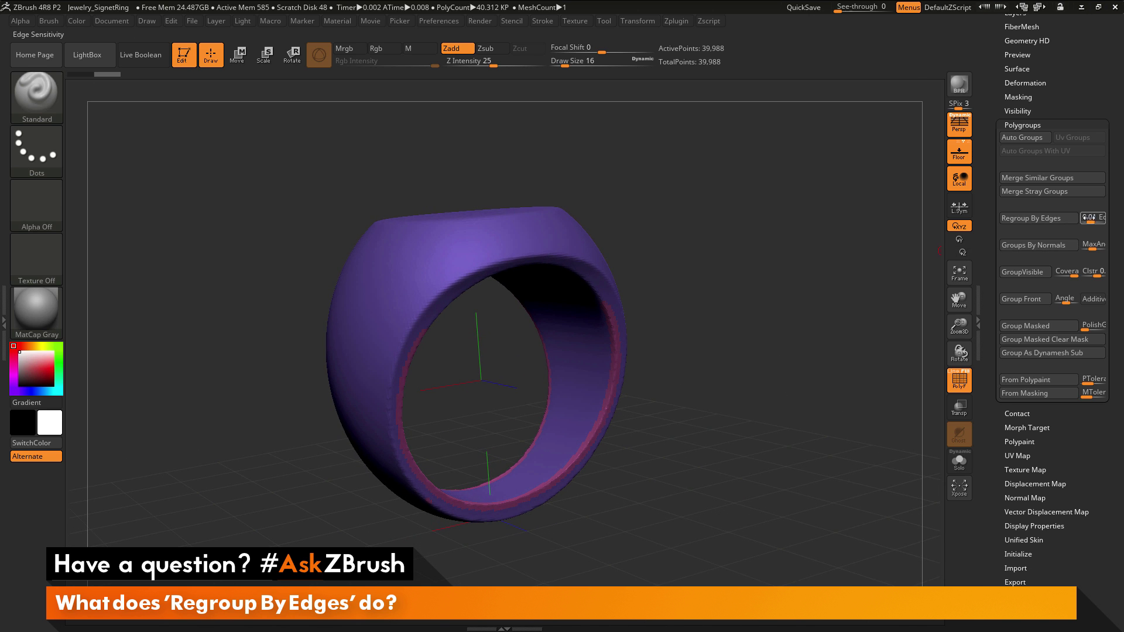
pyautogui.click(1093, 220)
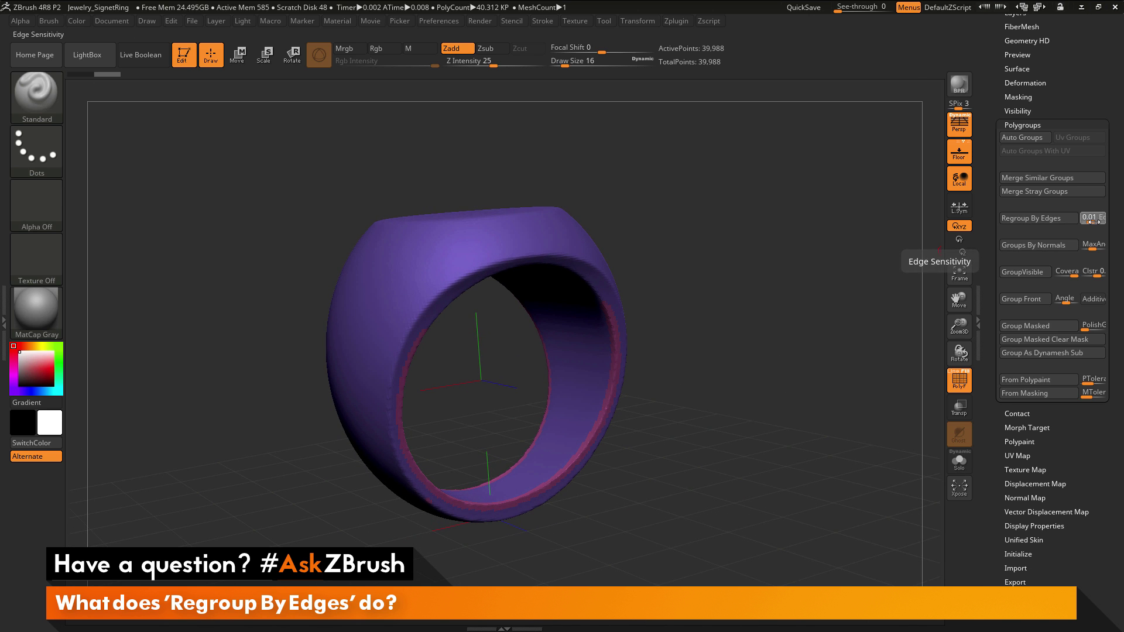
pyautogui.press('BackSpace')
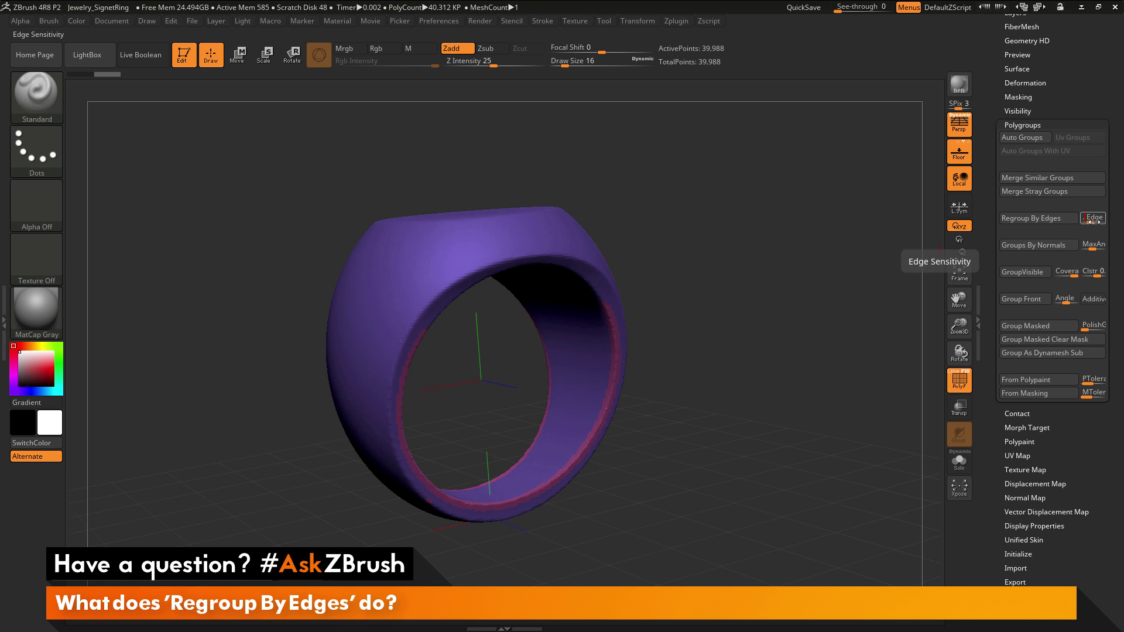
pyautogui.click(1034, 218)
pyautogui.moveTo(718, 170); pyautogui.dragTo(643, 228)
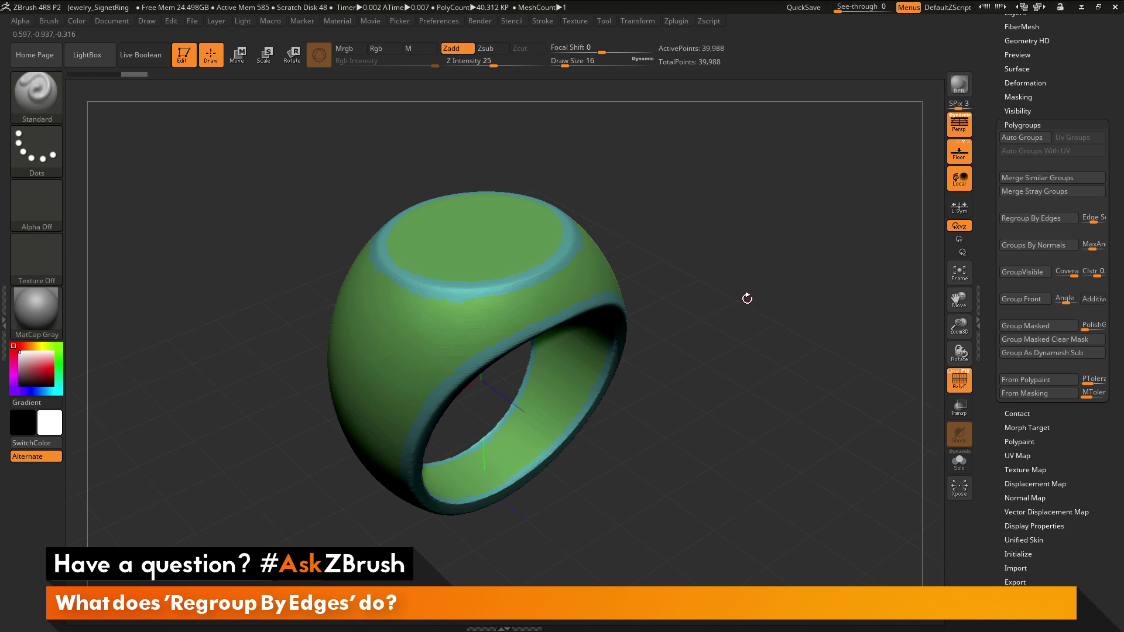
pyautogui.moveTo(747, 298); pyautogui.dragTo(540, 293)
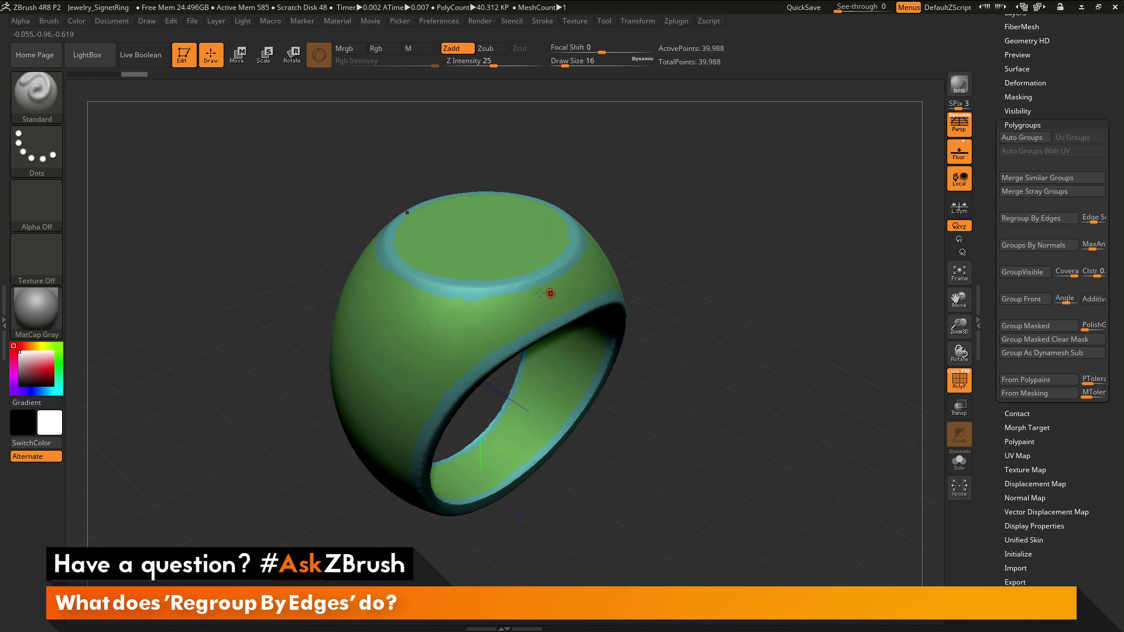
pyautogui.moveTo(722, 261); pyautogui.dragTo(572, 234)
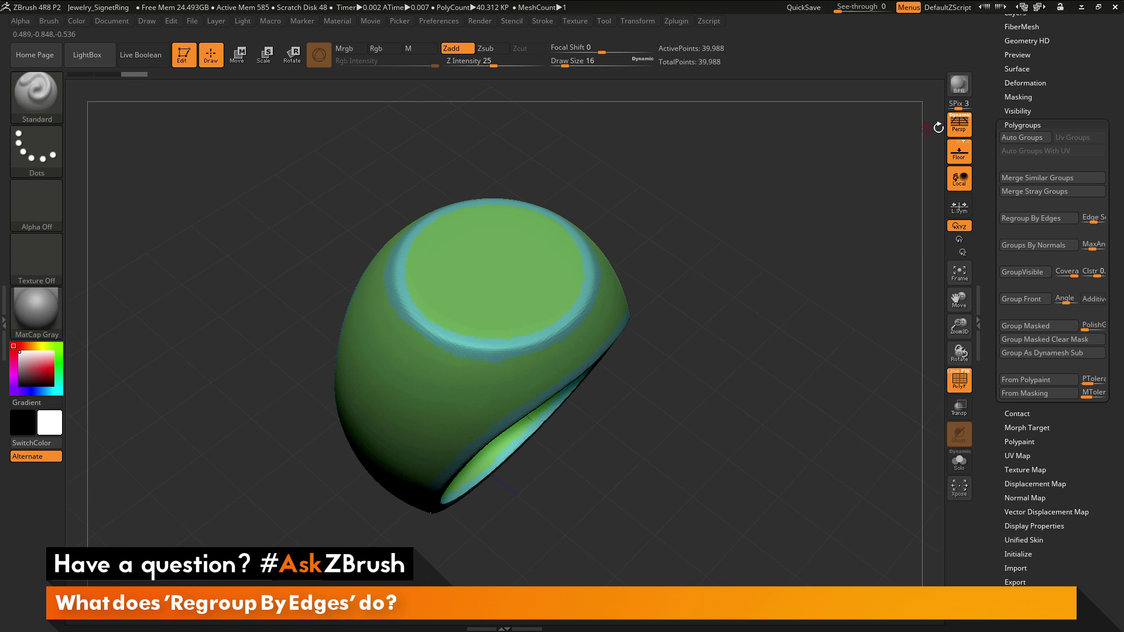
# - Try Geometry > EdgeLoop > Panel Loops on the ring (100,696 points) and inspect it
pyautogui.click(1024, 82)
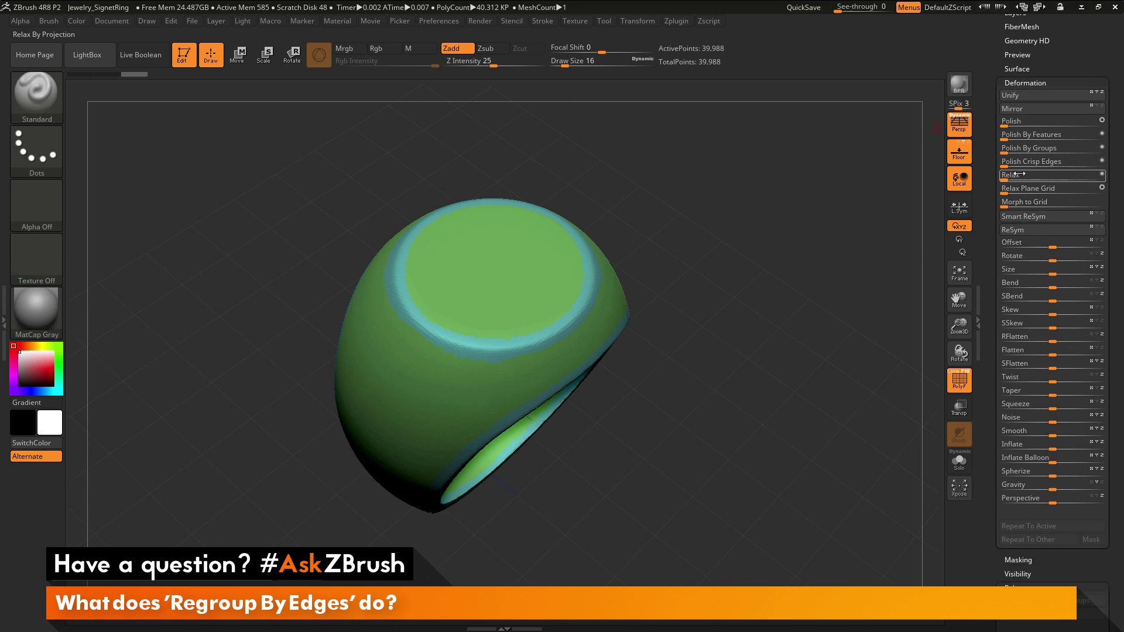
pyautogui.scroll(5, 1047, 196)
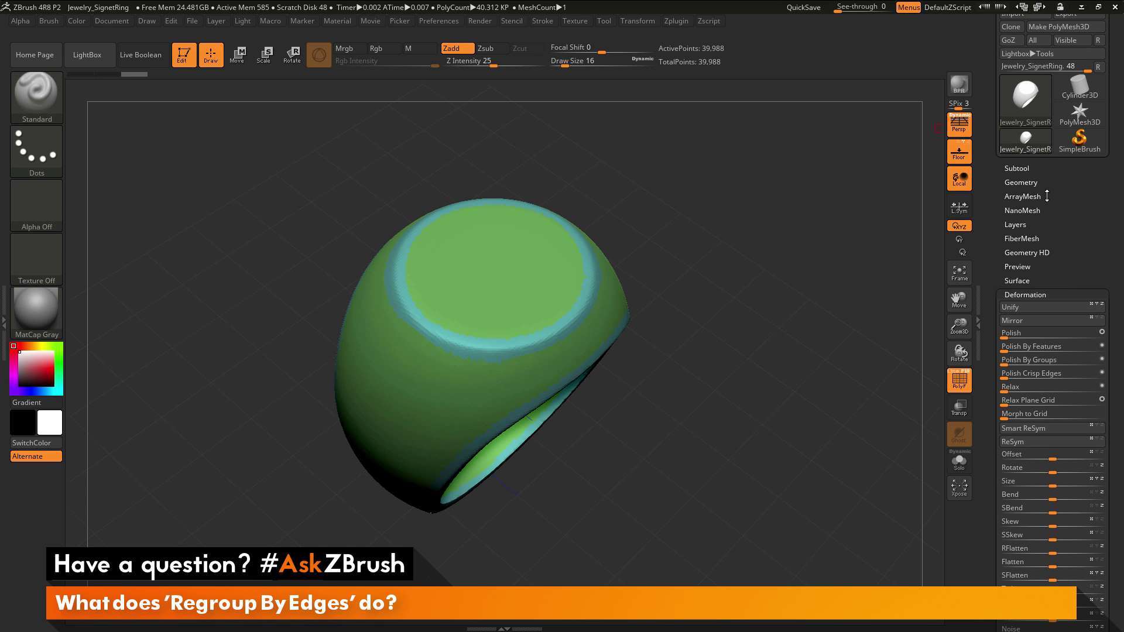
pyautogui.click(1040, 182)
pyautogui.scroll(-2, 1002, 241)
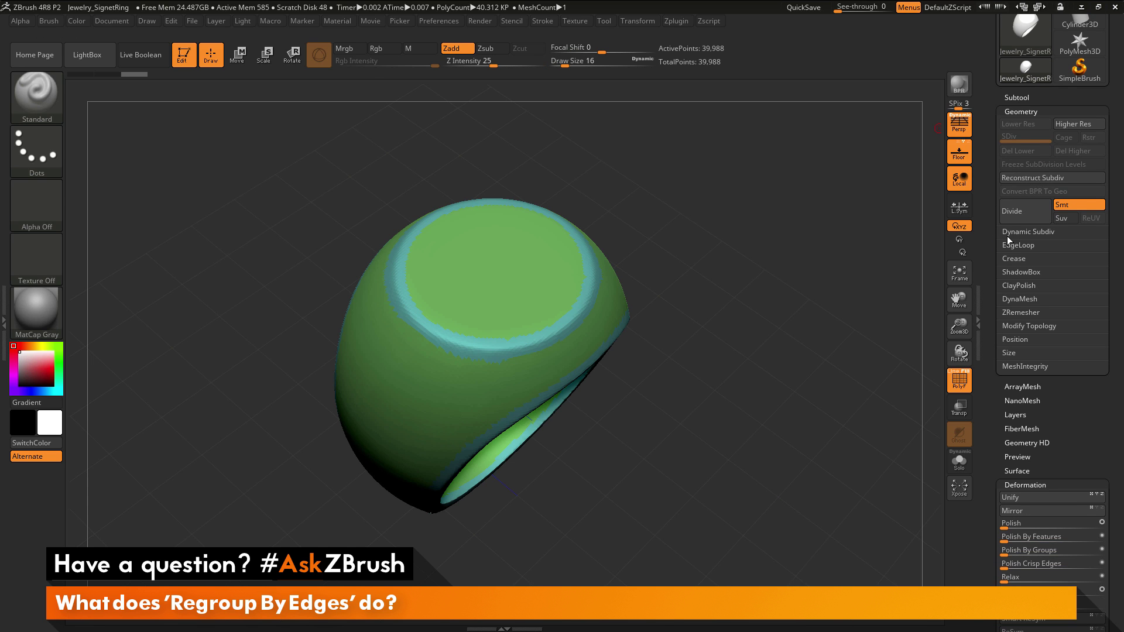
pyautogui.click(1017, 245)
pyautogui.scroll(-4, 1022, 234)
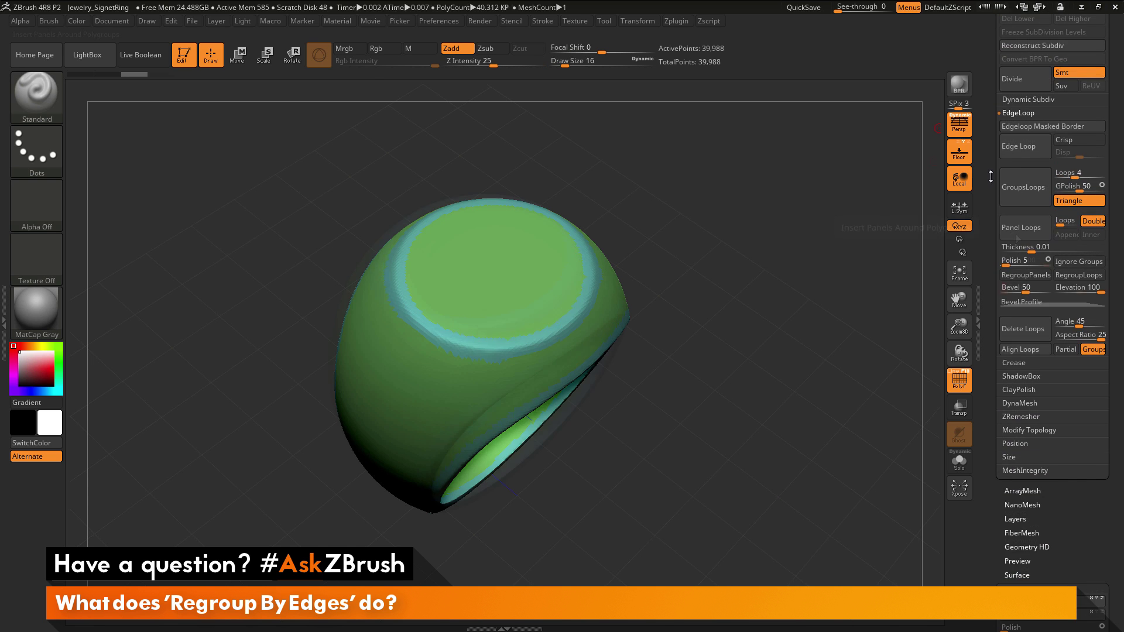
pyautogui.click(1023, 231)
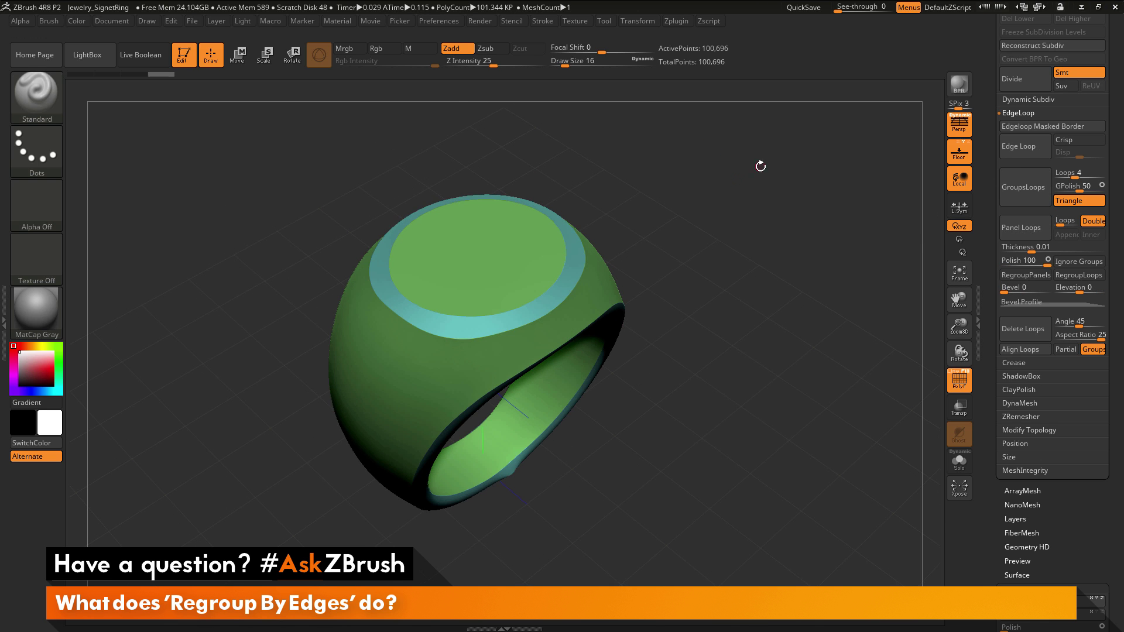
pyautogui.moveTo(739, 185); pyautogui.dragTo(448, 236)
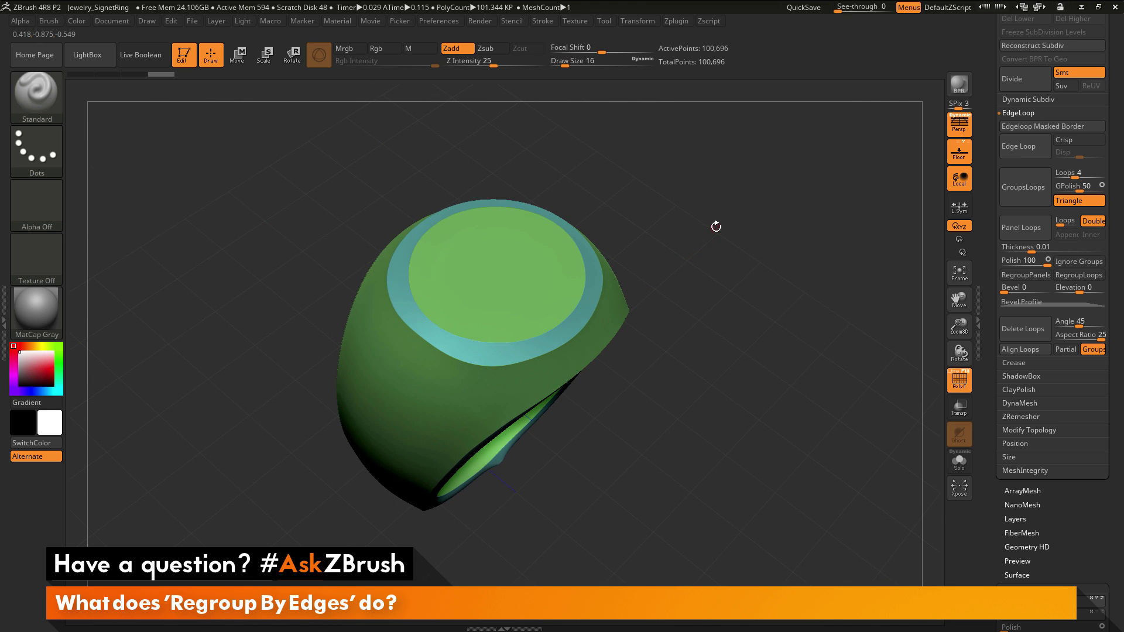
pyautogui.moveTo(716, 226); pyautogui.dragTo(752, 265)
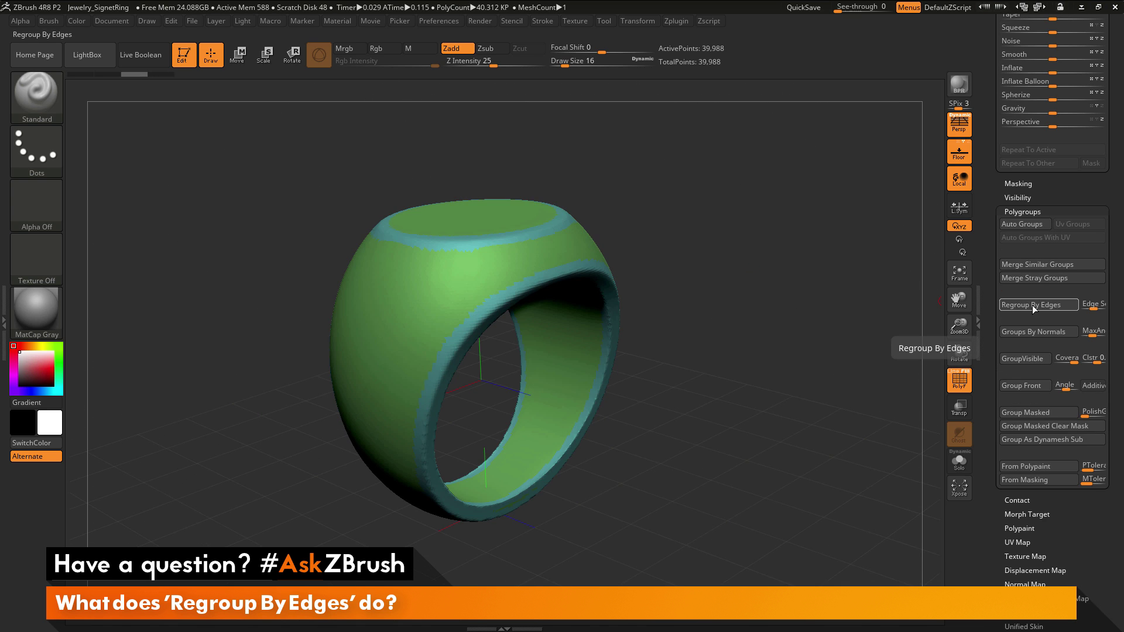
# - Turn PolyF on to inspect the ring's wireframe, then off to show plain grey
pyautogui.moveTo(820, 243); pyautogui.dragTo(817, 255)
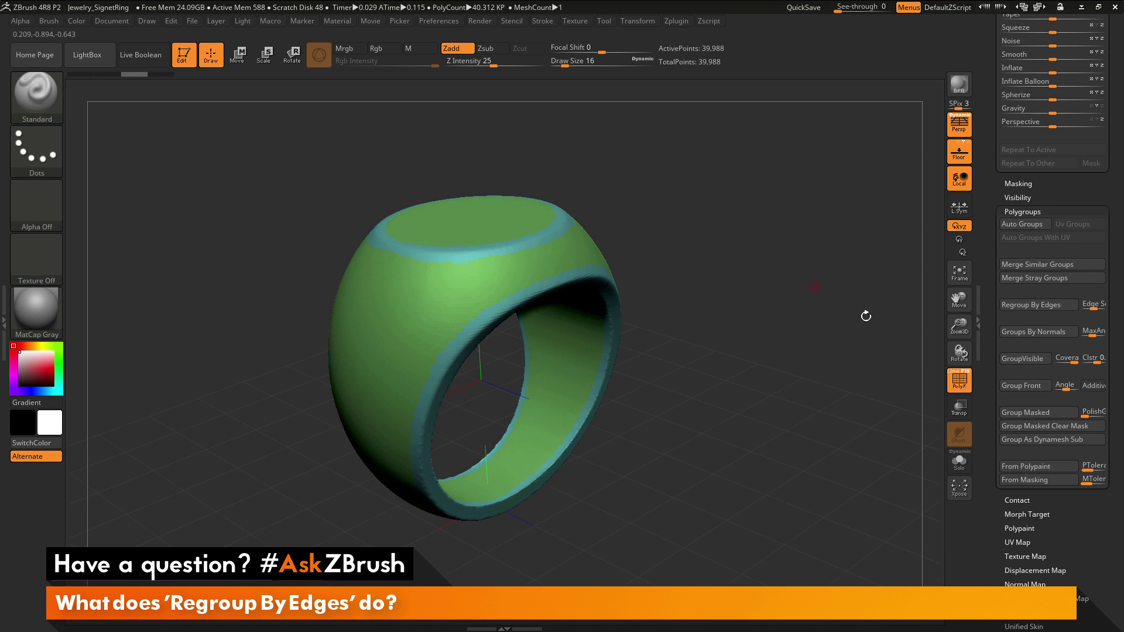
pyautogui.click(959, 379)
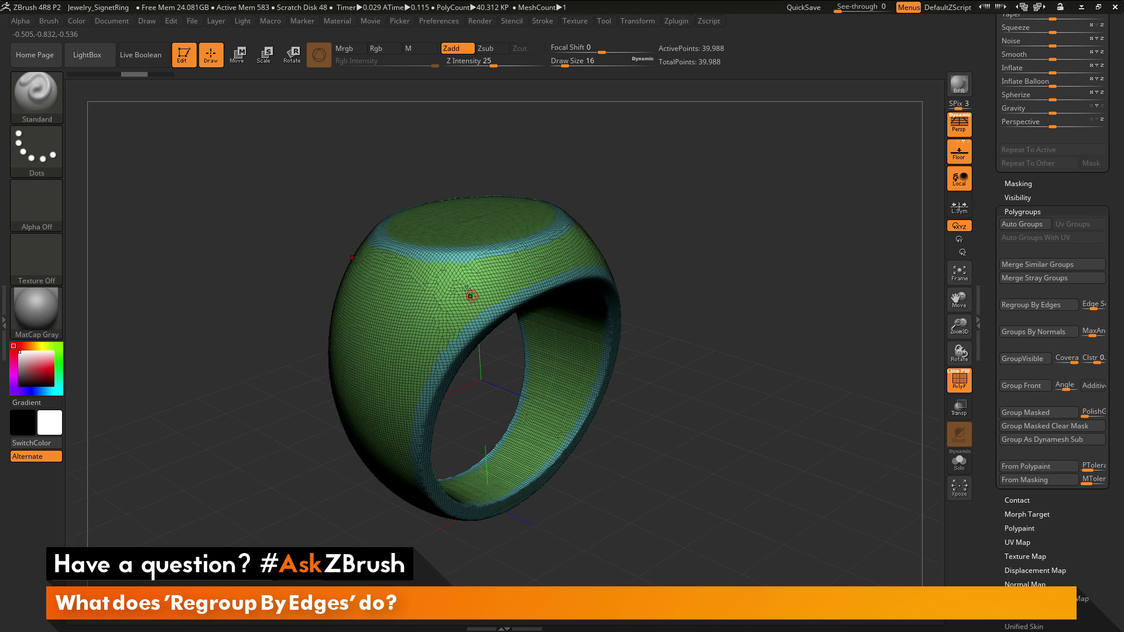
pyautogui.click(959, 381)
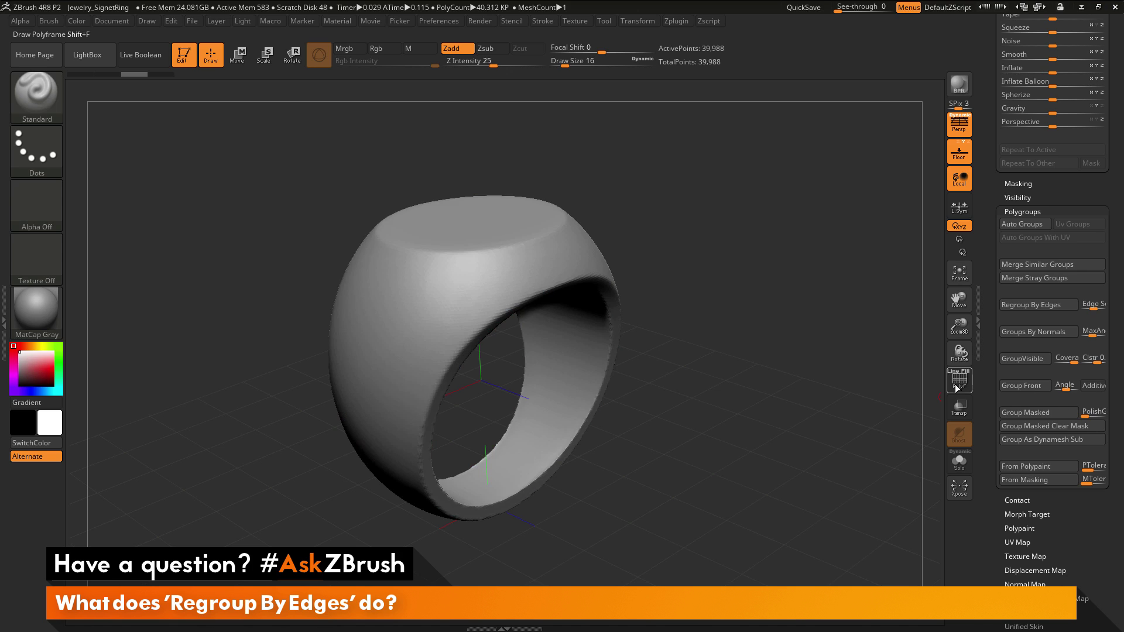